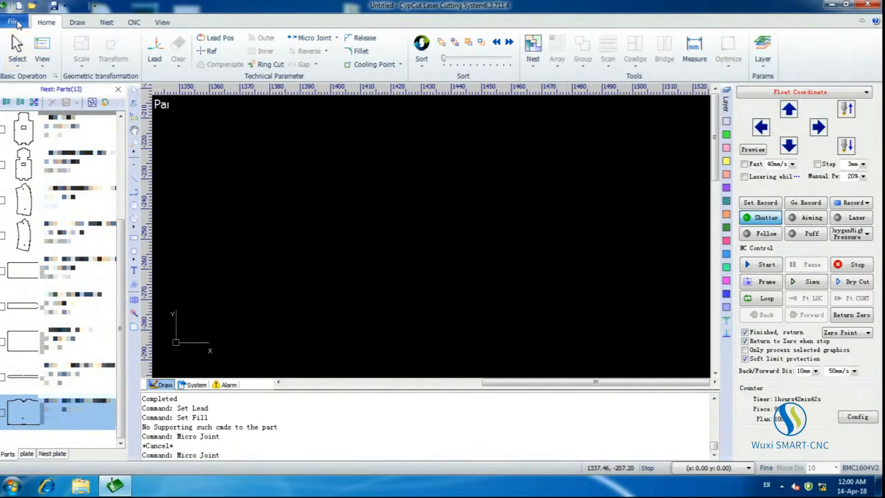
- Import the 106.68 x 53.34 mm part with notched long edges from the parent folder into the nesting parts list
left_click(14, 22)
mouse_move(55, 144)
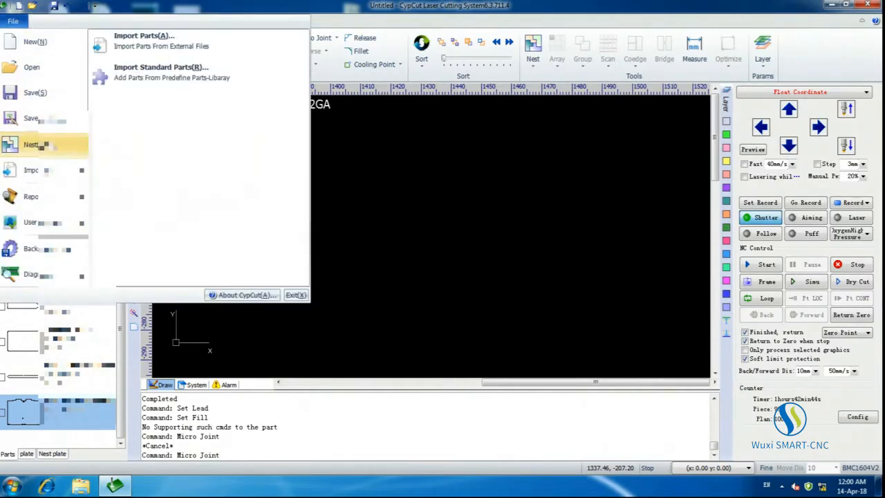
left_click(169, 50)
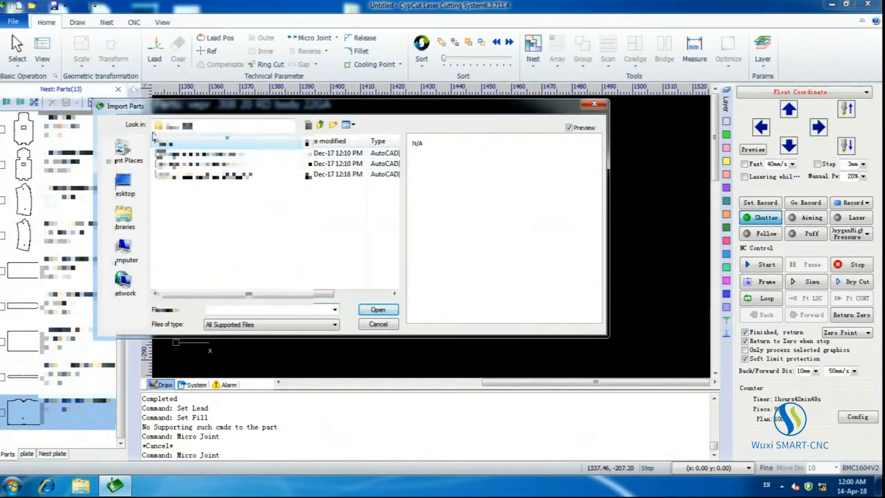
left_click(321, 126)
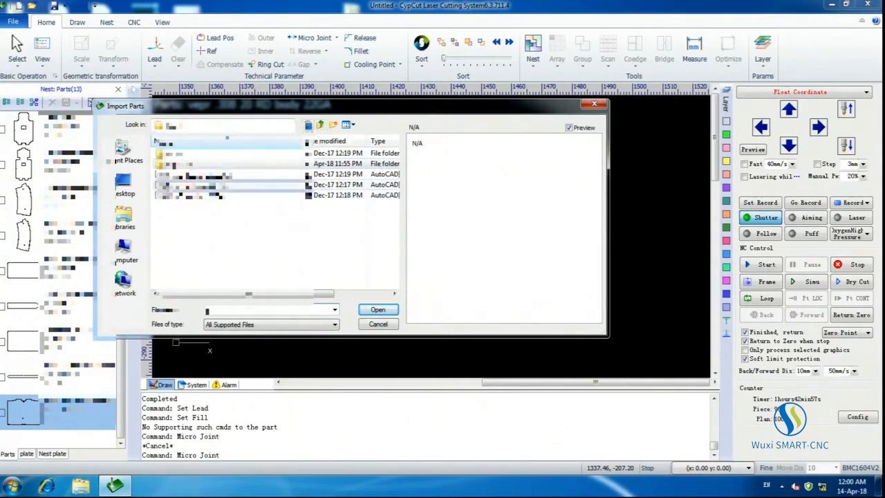
left_click(188, 185)
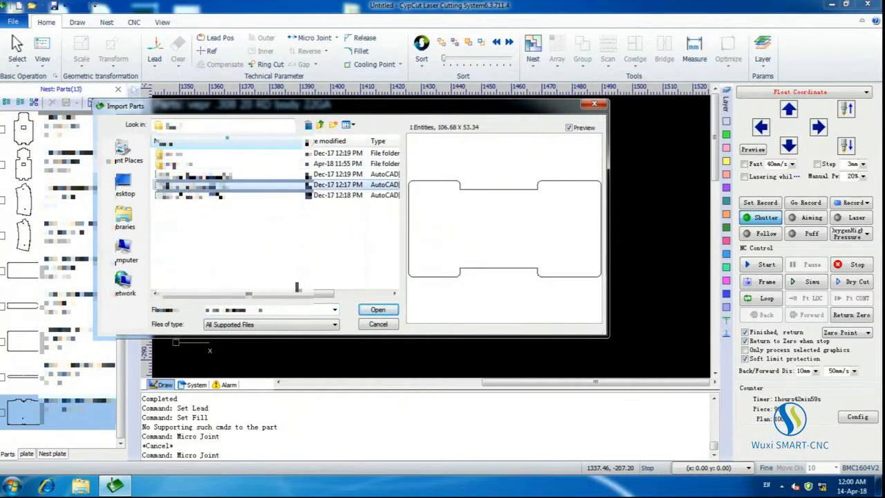
left_click(376, 311)
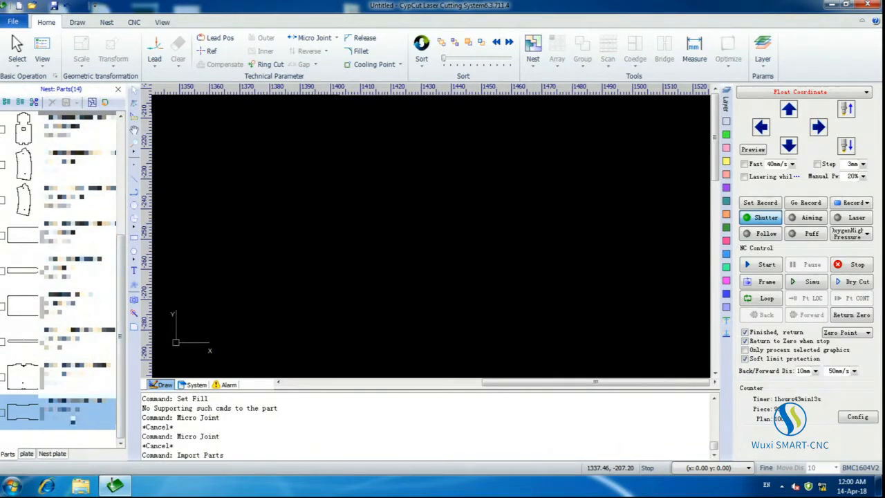
- Open the newly imported part from the parts list in the drawing area for editing
right_click(63, 414)
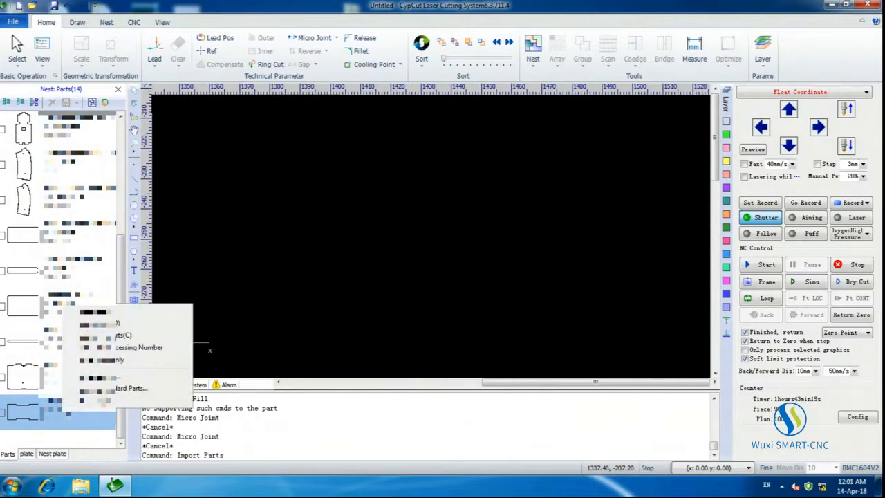
left_click(100, 313)
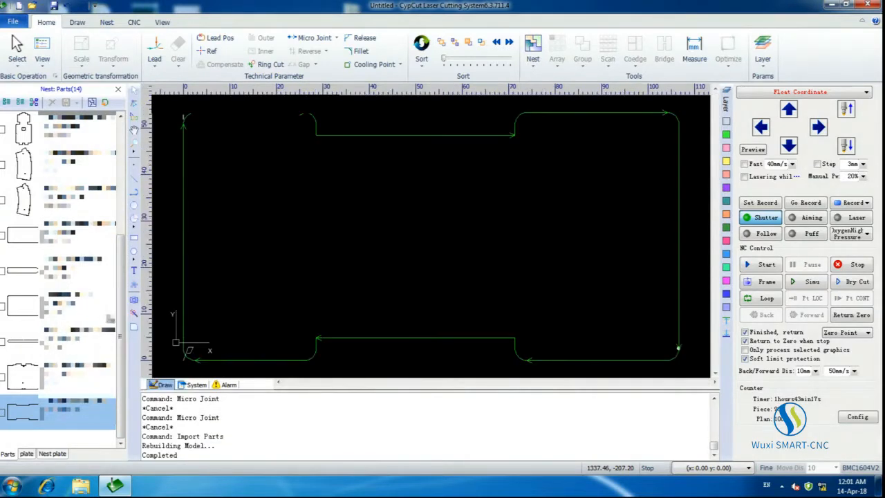
scroll(346, 284, "down", 1)
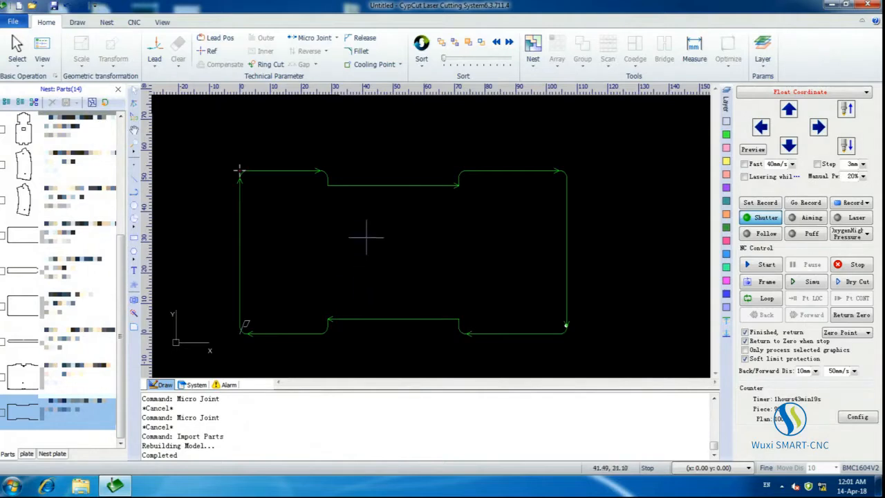
- Apply a 0.06 mm kerf compensation to the part outline with All expand and Rect corners, and check the offset up close
left_click(357, 185)
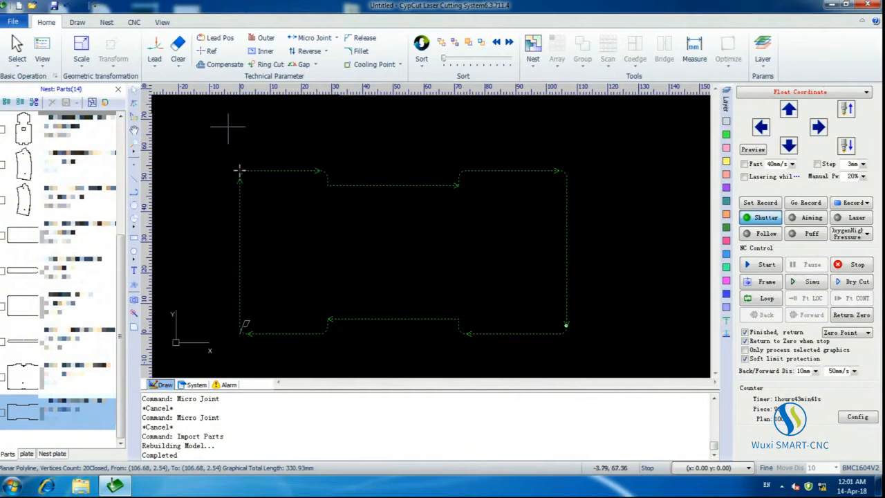
left_click(220, 64)
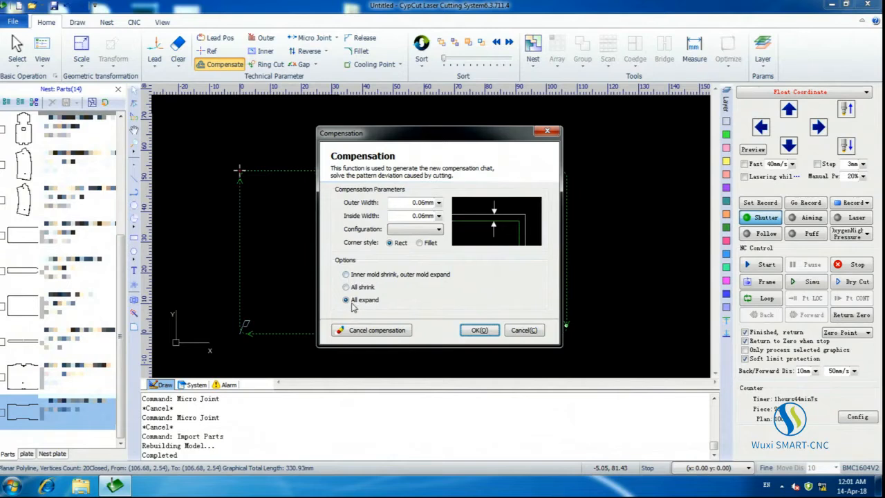
left_click(479, 330)
scroll(265, 172, "up", 3)
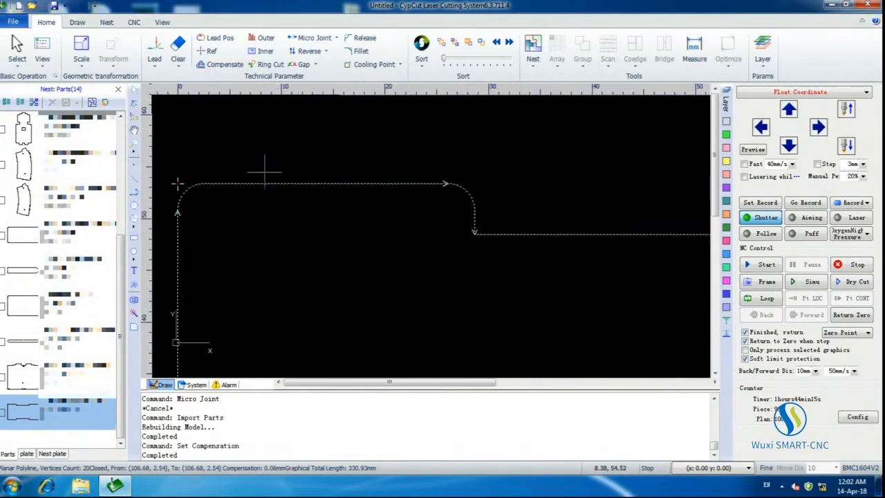
scroll(256, 185, "up", 5)
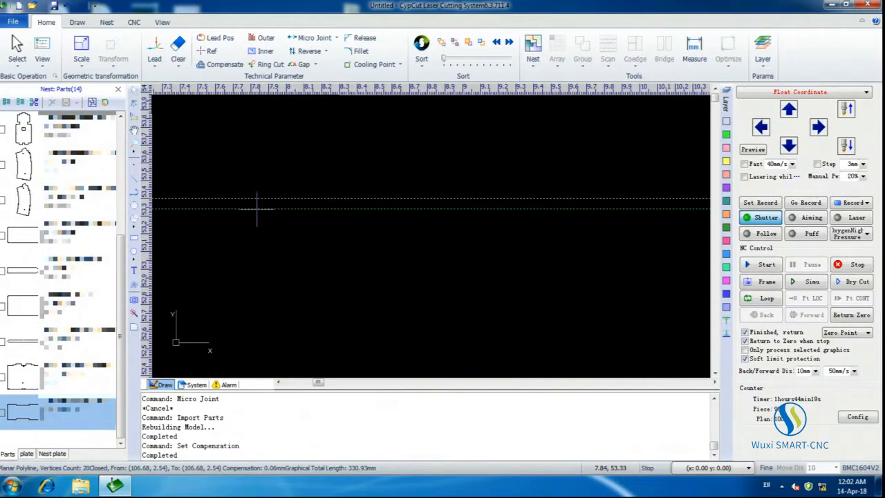
mouse_move(255, 199)
mouse_move(312, 215)
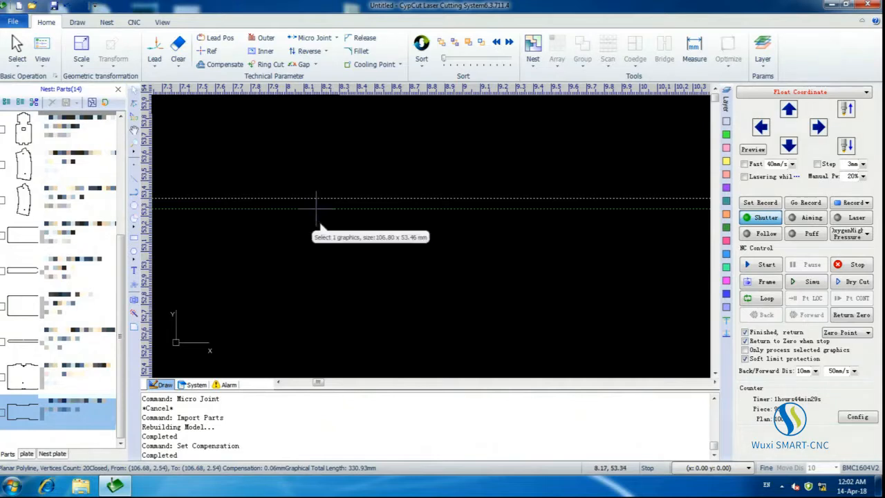
- Add 0.5 mm line lead-in and lead-out at 45° to the outline, positioned automatically from the long edge
scroll(301, 206, "down", 3)
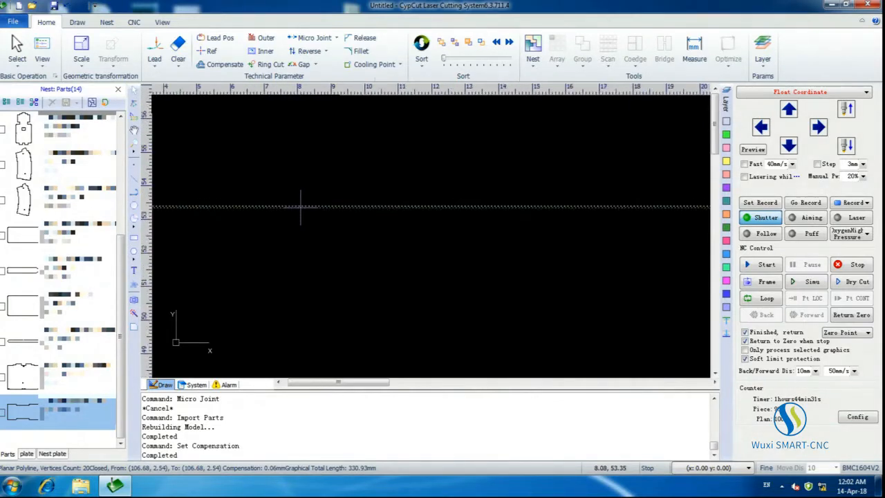
scroll(301, 206, "down", 5)
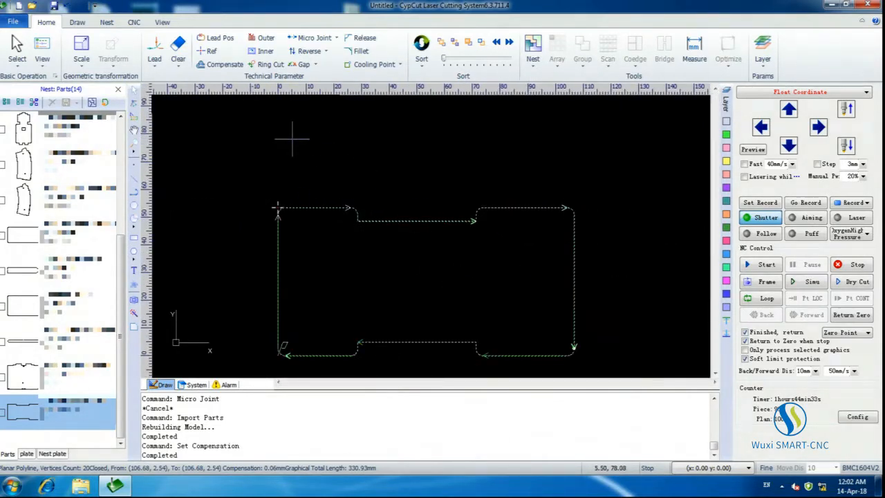
left_click(154, 49)
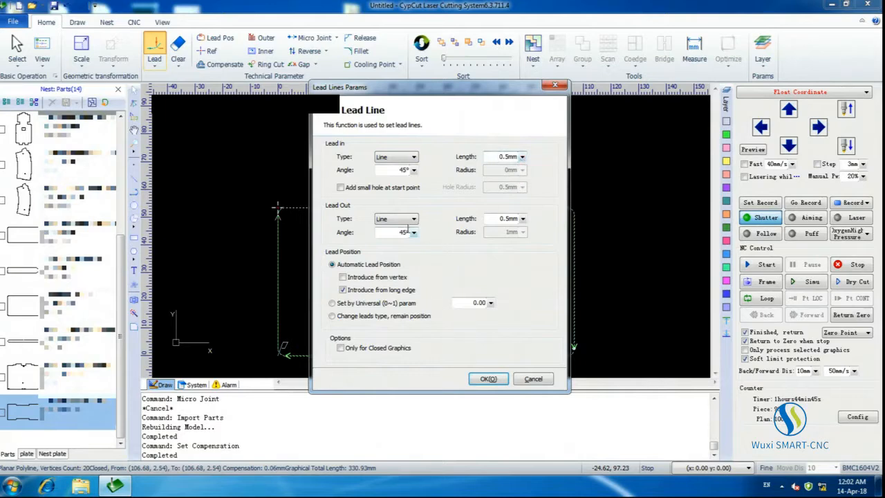
left_click(488, 378)
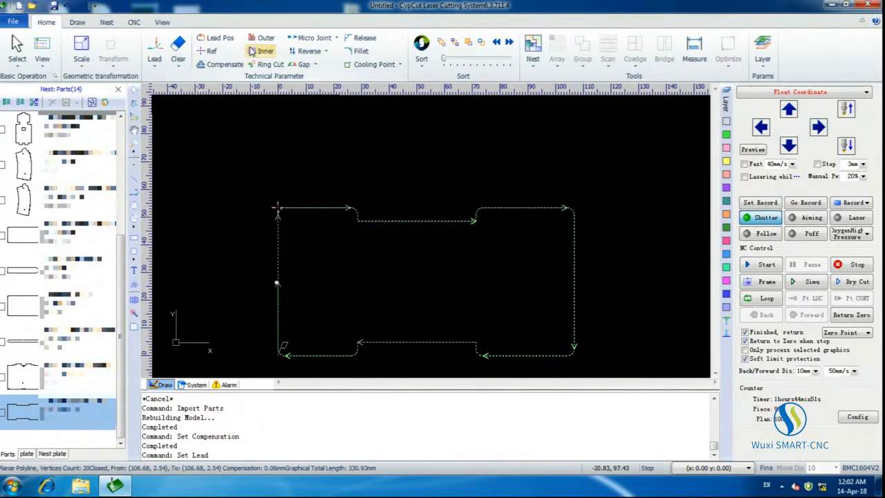
- Move the lead position to the middle of the part's upper recessed edge and switch the leads to the inner side
left_click(219, 40)
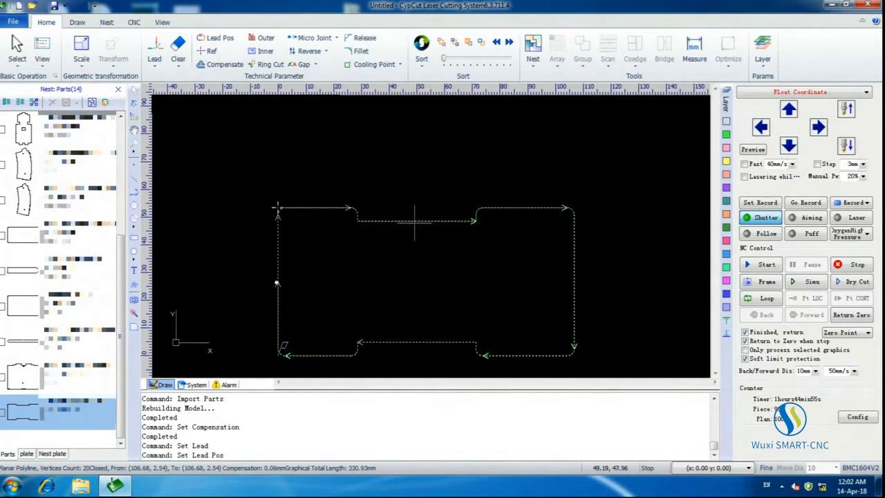
scroll(413, 221, "up", 8)
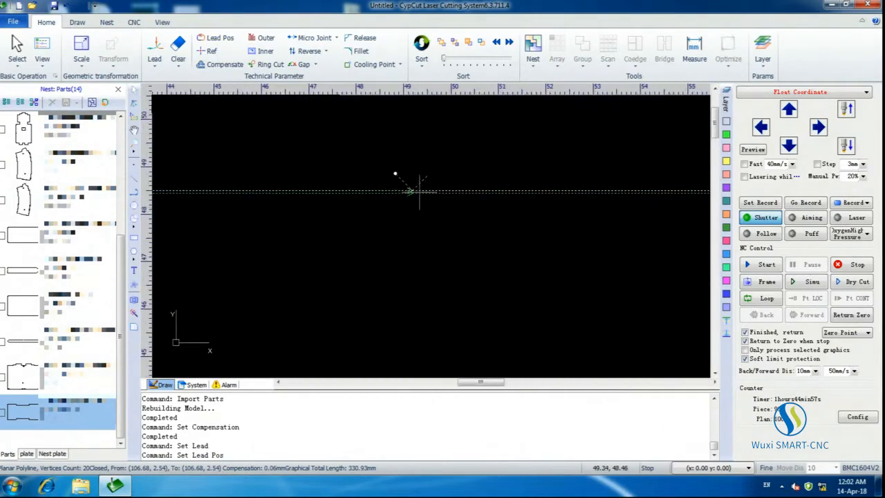
scroll(420, 191, "up", 4)
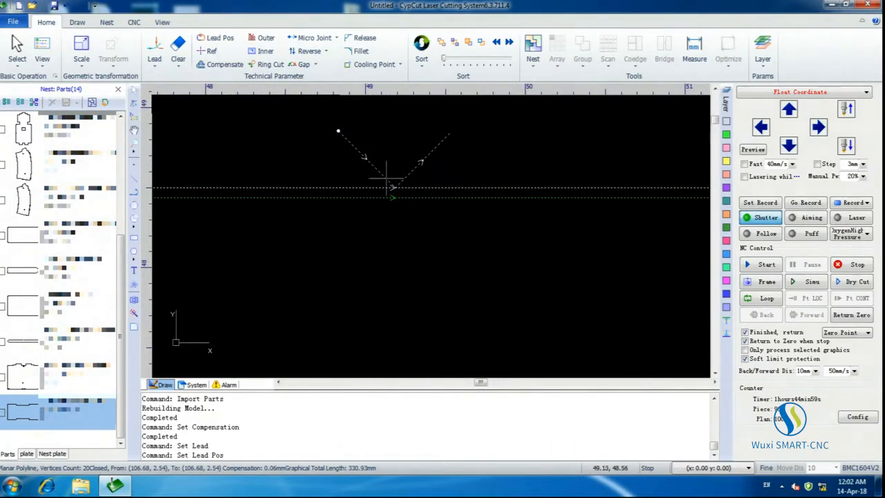
left_click(263, 54)
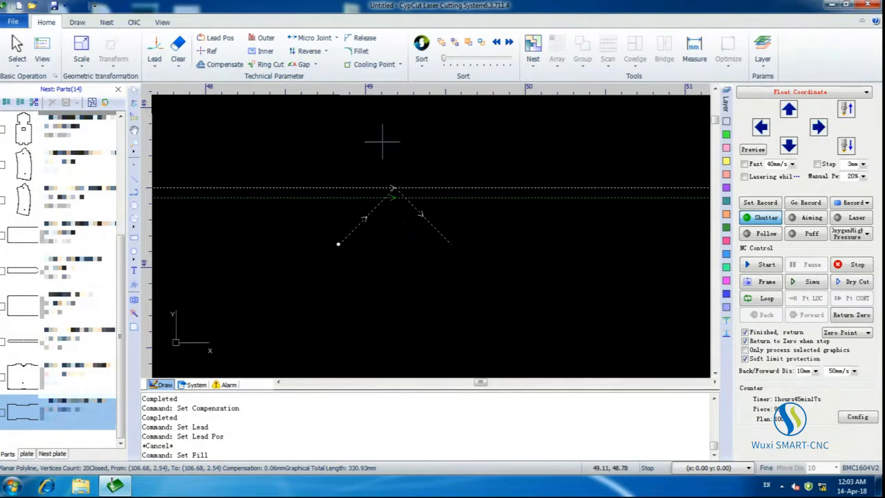
- Place a 1.4 mm micro joint at the start point on the upper recessed edge
left_click(310, 37)
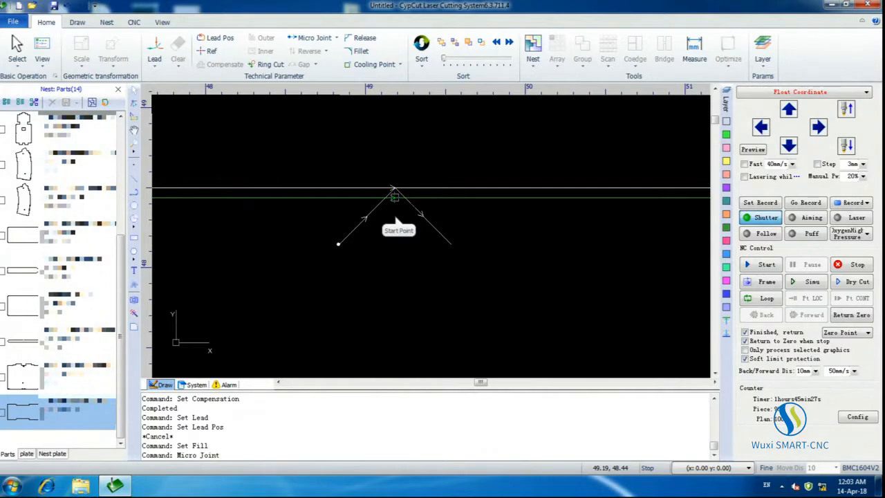
left_click(395, 220)
left_click_drag(439, 244, 477, 252)
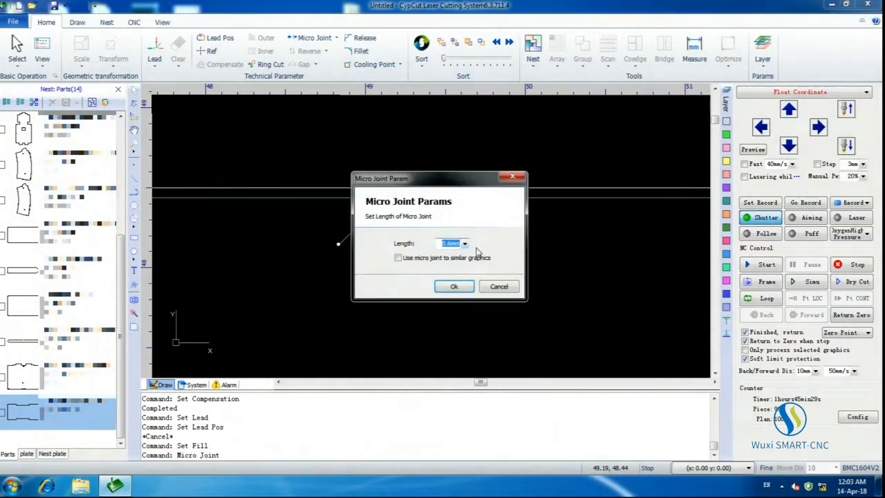
type("1.4")
left_click(455, 286)
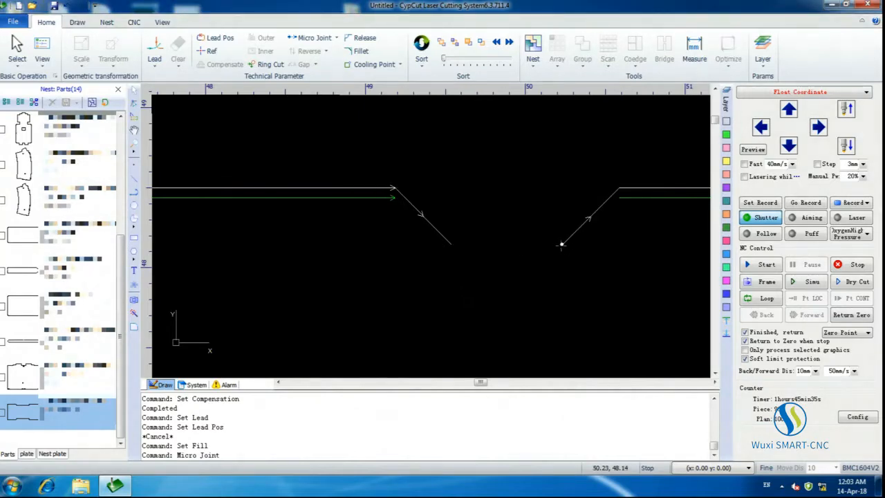
scroll(462, 247, "down", 2)
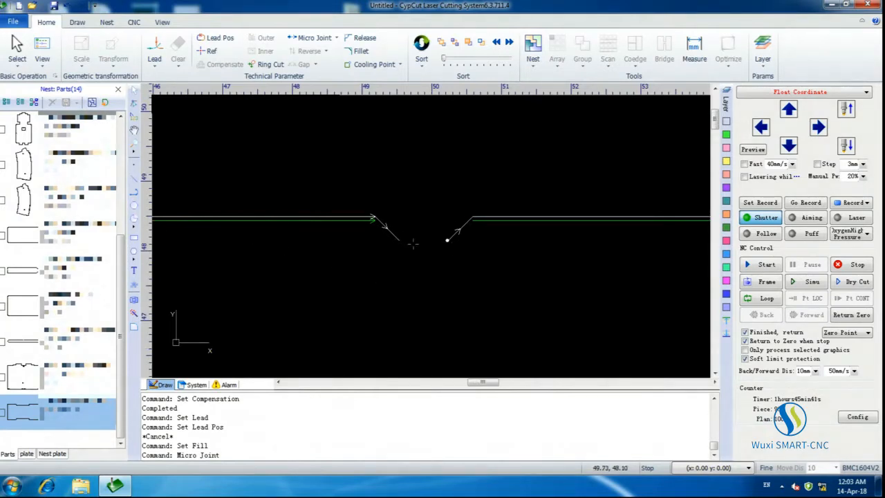
scroll(382, 238, "down", 8)
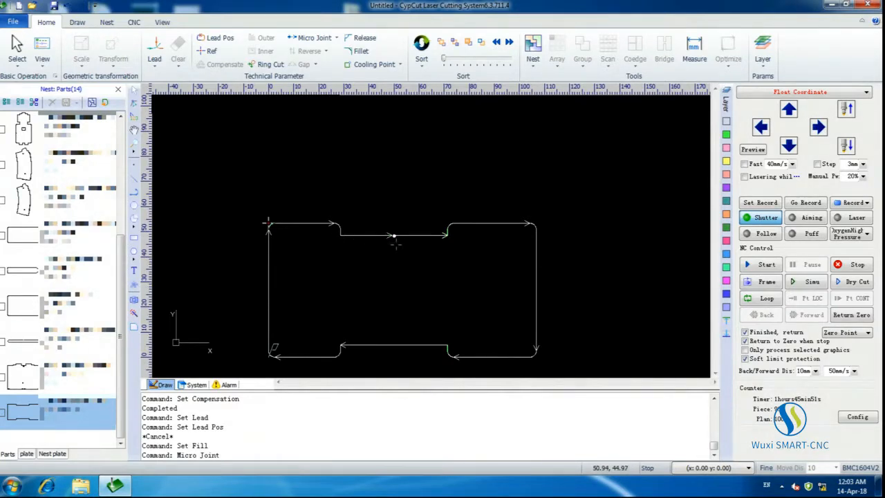
scroll(392, 189, "down", 4)
scroll(401, 282, "up", 4)
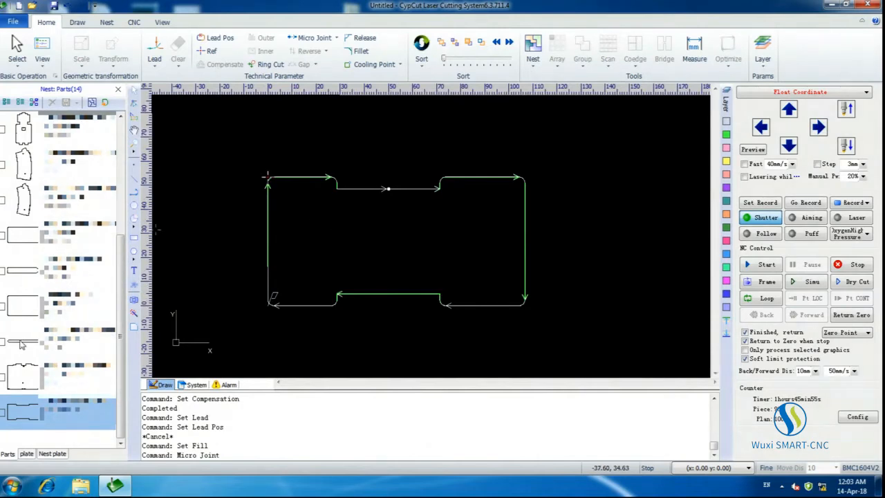
- Set the nesting quantity of the newly imported part and tick the last two parts in the list for nesting
double_click(32, 402)
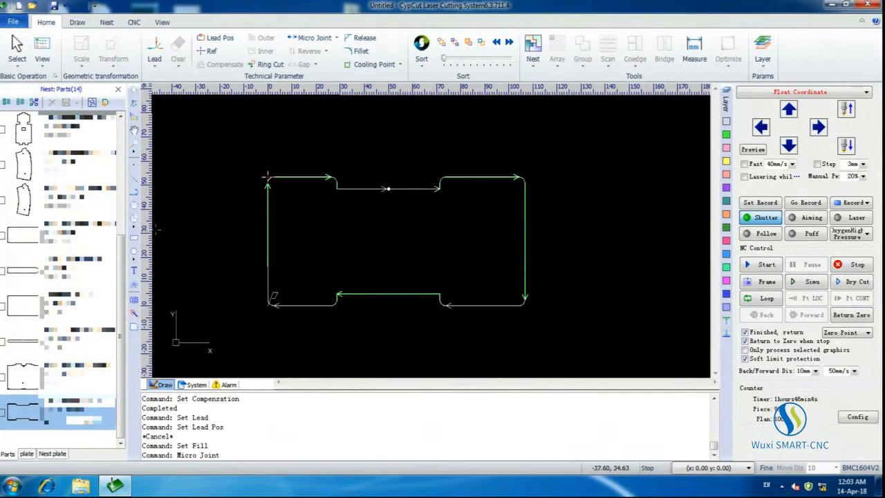
left_click(72, 383)
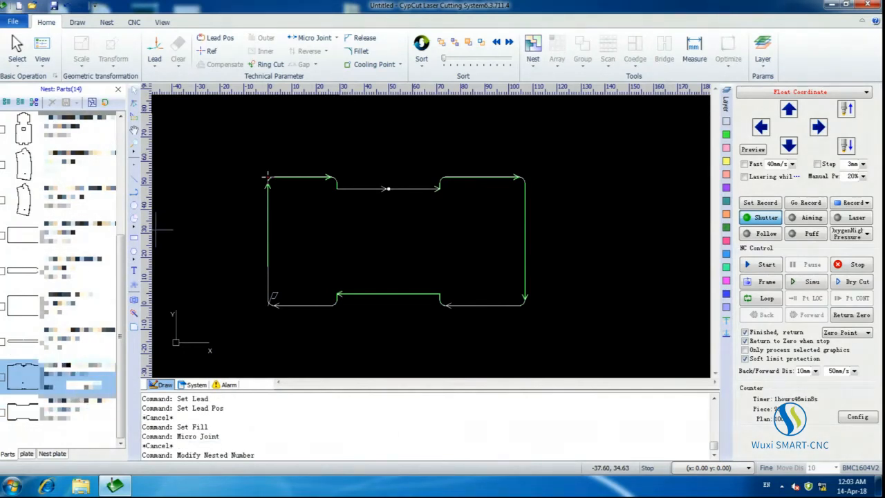
left_click(3, 378)
left_click(3, 411)
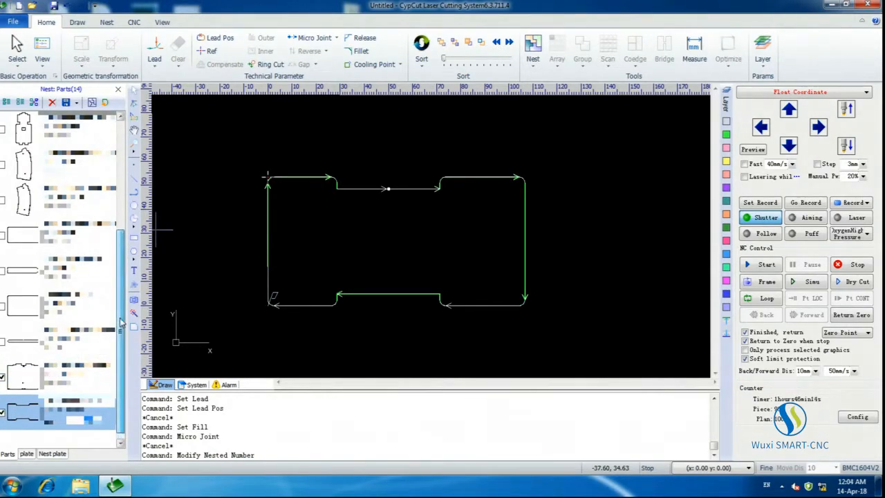
scroll(121, 318, "up", 3)
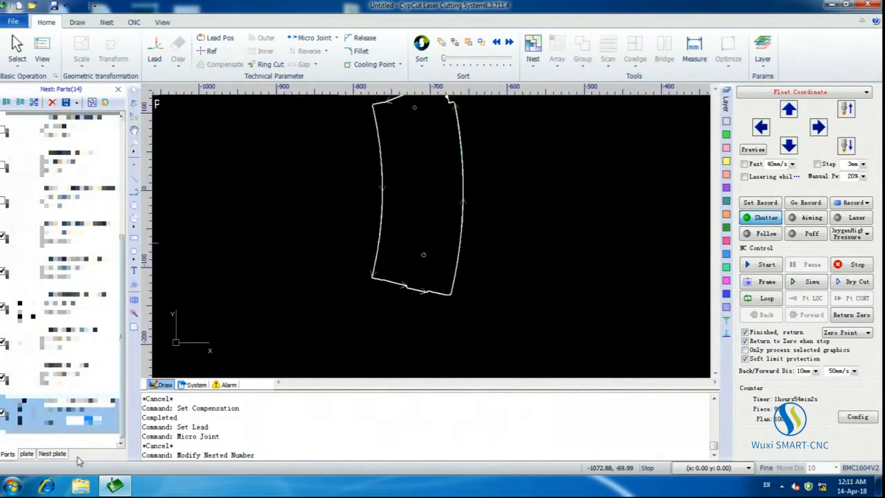
- Auto-nest the selected parts on a 1215 x 1215 mm standard plate with 3 mm parts gap, 4 mm plate margin and 90° rotation
left_click(92, 103)
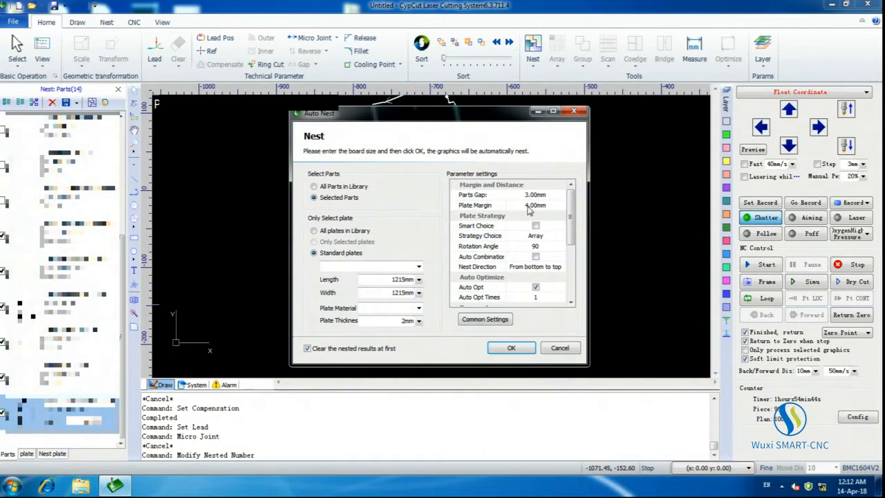
left_click(538, 246)
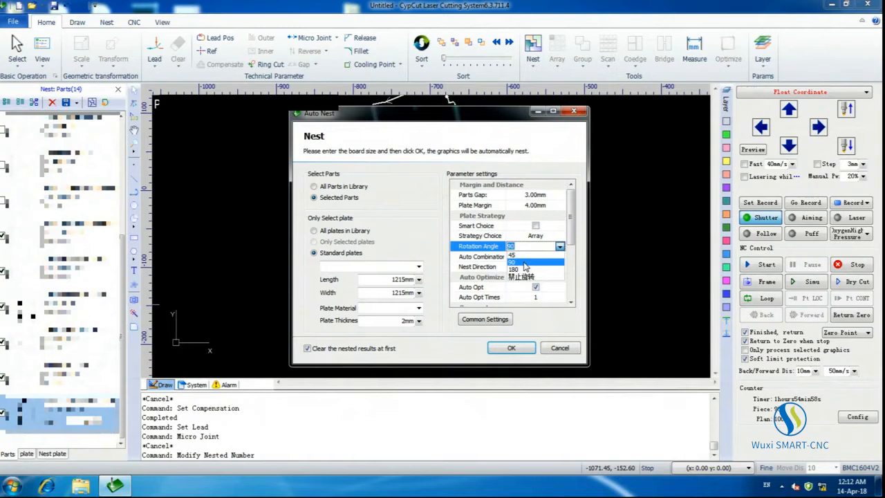
left_click(524, 262)
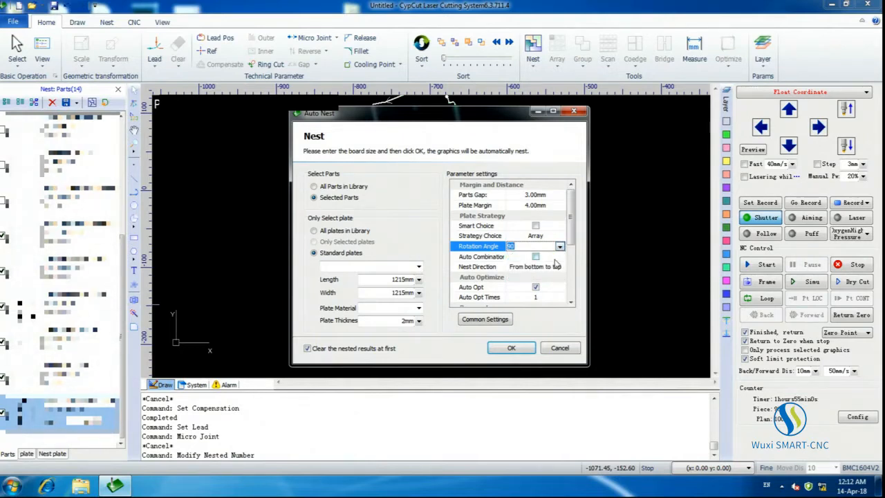
left_click_drag(573, 230, 578, 277)
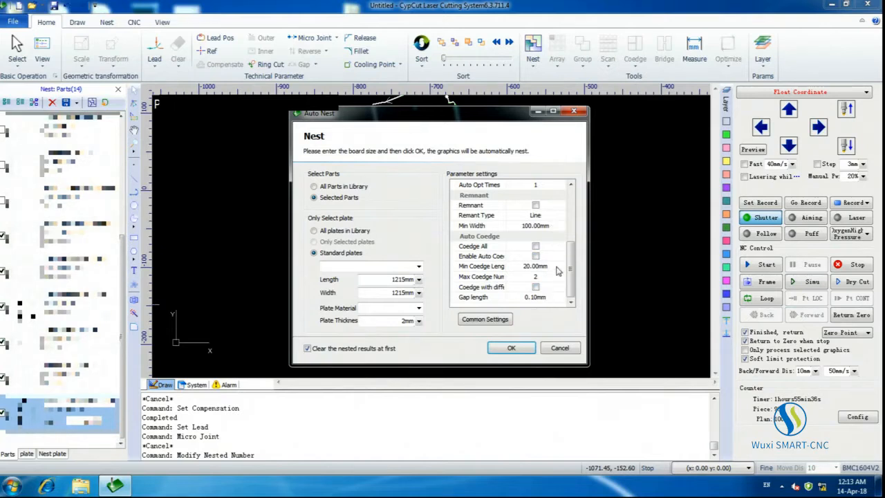
left_click(511, 348)
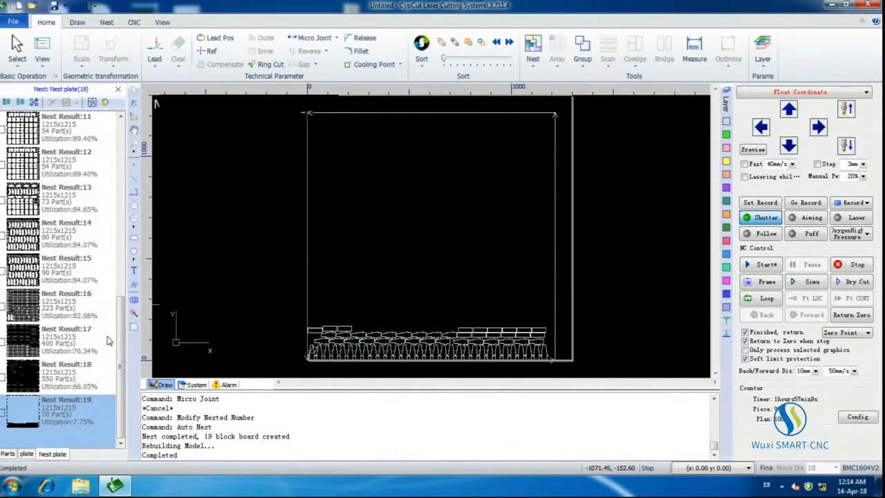
- Browse the first four nested plates in the results list and open Nest Result:1
left_click_drag(122, 344, 107, 117)
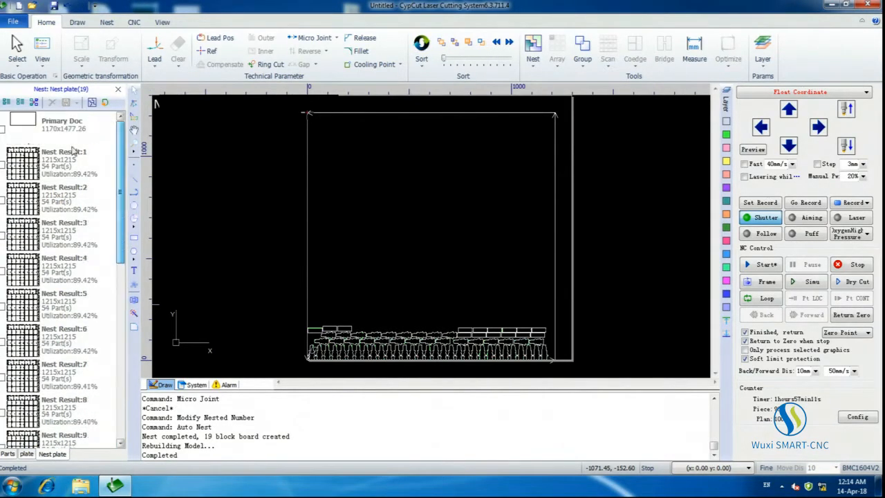
left_click(68, 163)
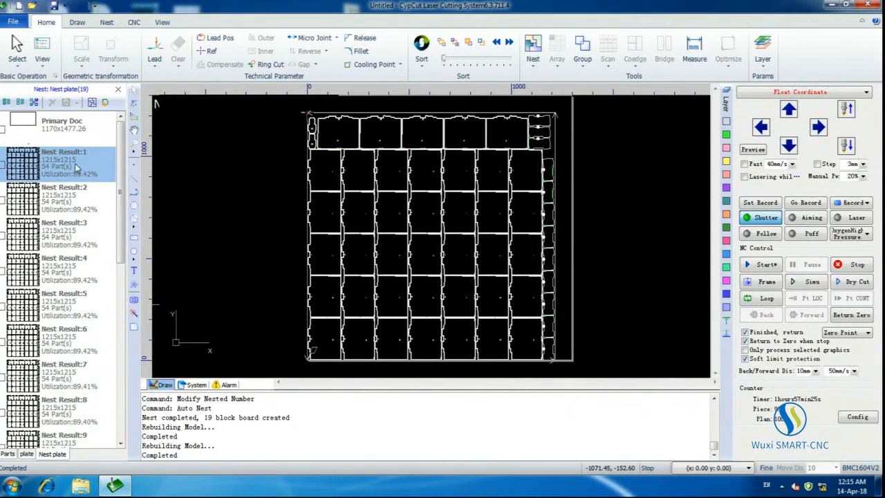
left_click(77, 193)
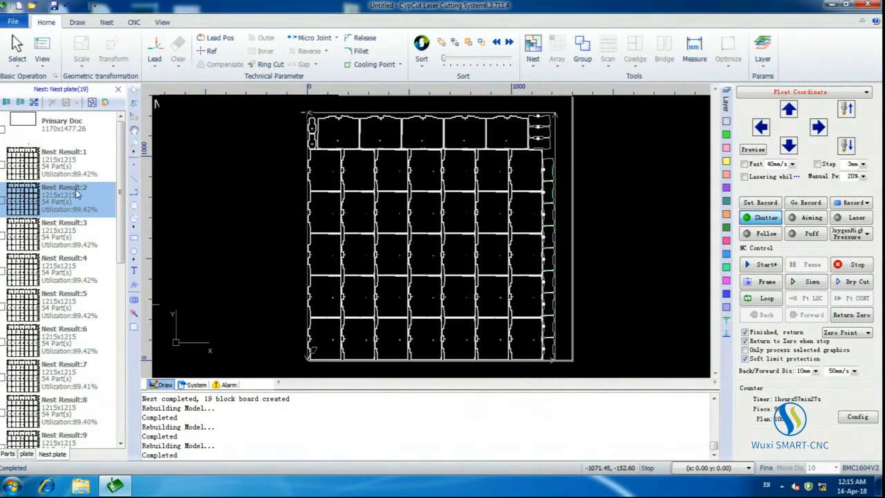
left_click(72, 231)
left_click(67, 265)
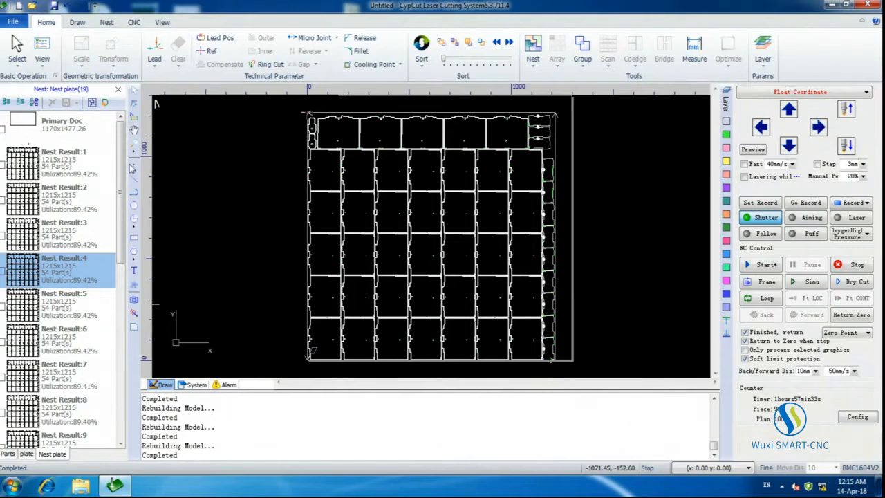
left_click(61, 163)
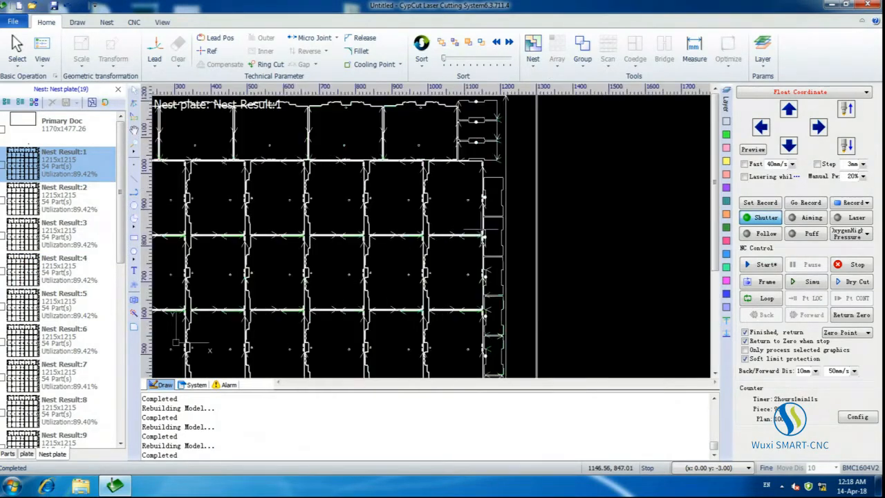
- Examine the slots and the spacing between the large parts and the narrow parts along the plate's right edge
scroll(484, 233, "up", 3)
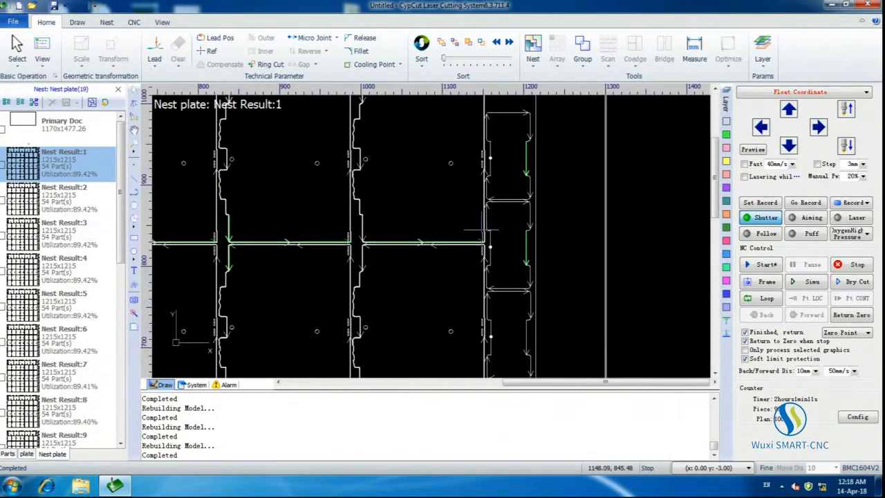
scroll(487, 237, "up", 3)
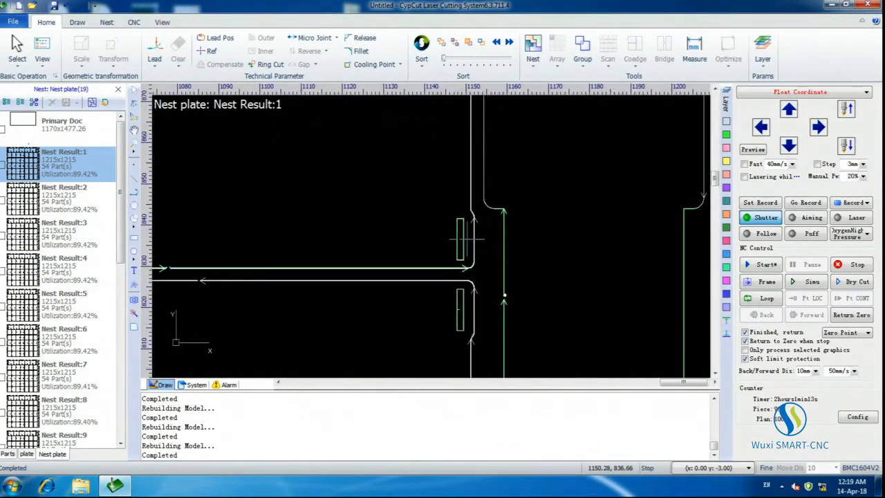
scroll(484, 237, "up", 3)
scroll(459, 245, "up", 3)
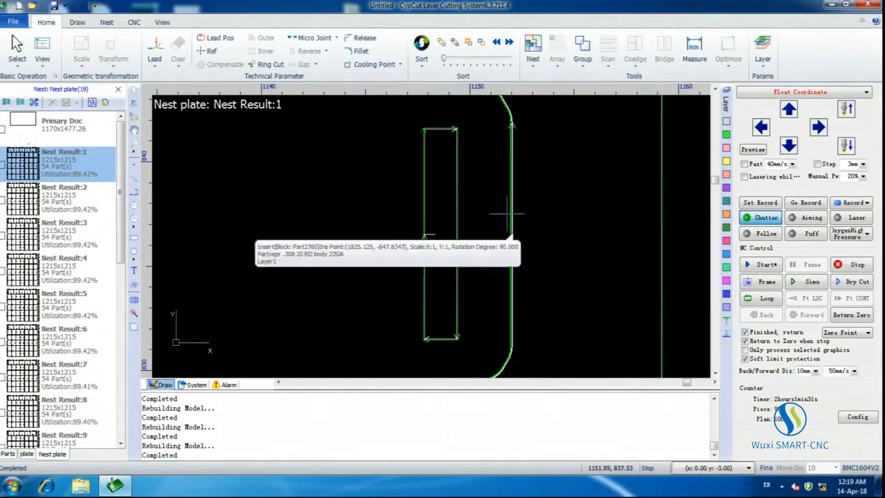
scroll(482, 236, "down", 2)
scroll(467, 237, "down", 1)
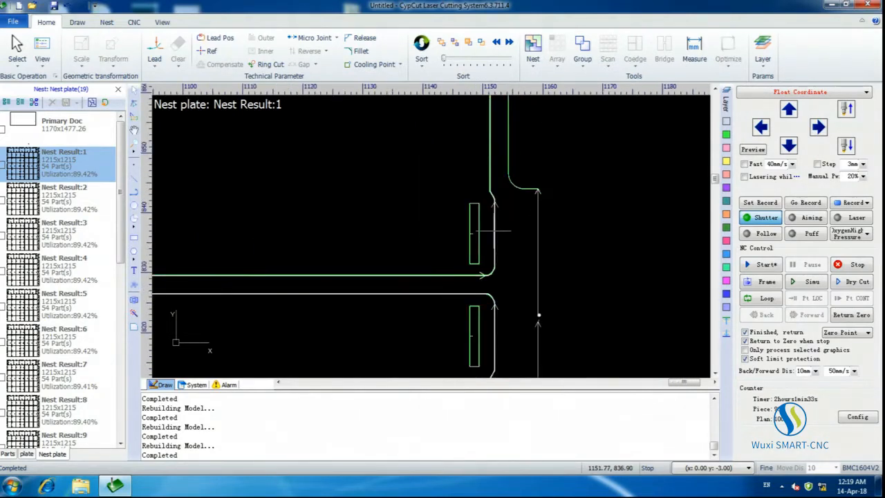
scroll(523, 247, "down", 4)
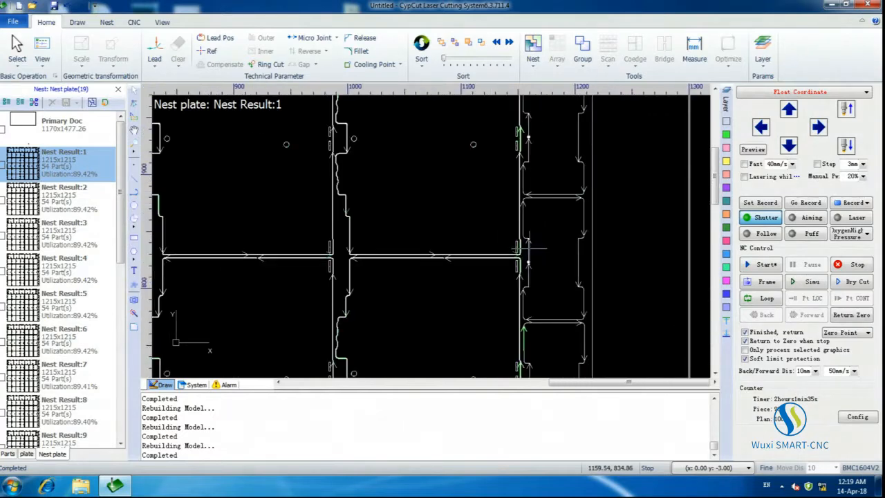
scroll(509, 221, "up", 4)
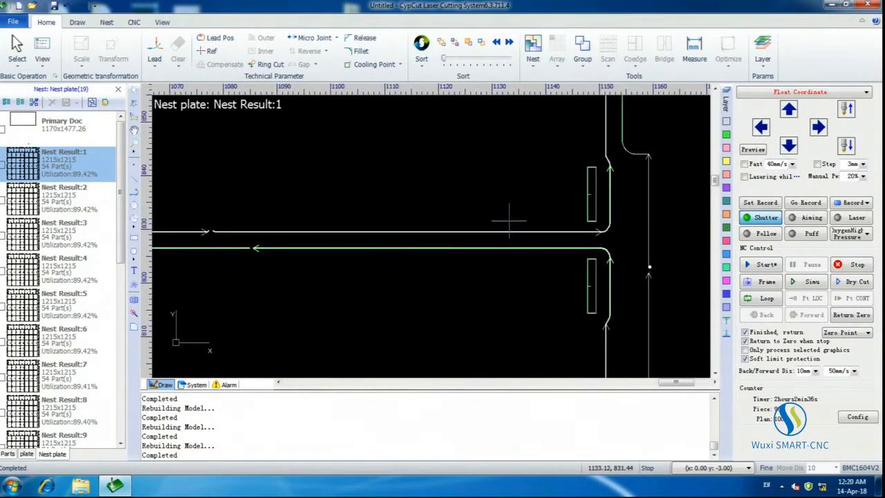
scroll(375, 198, "down", 5)
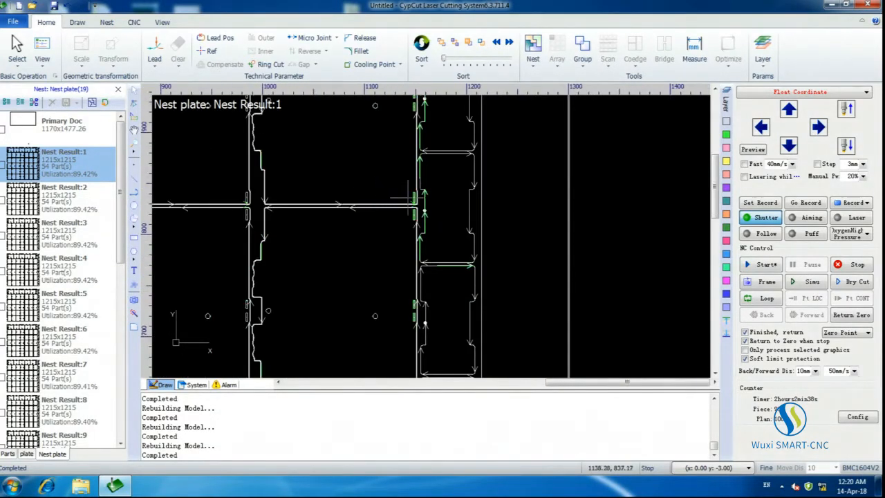
scroll(452, 221, "up", 5)
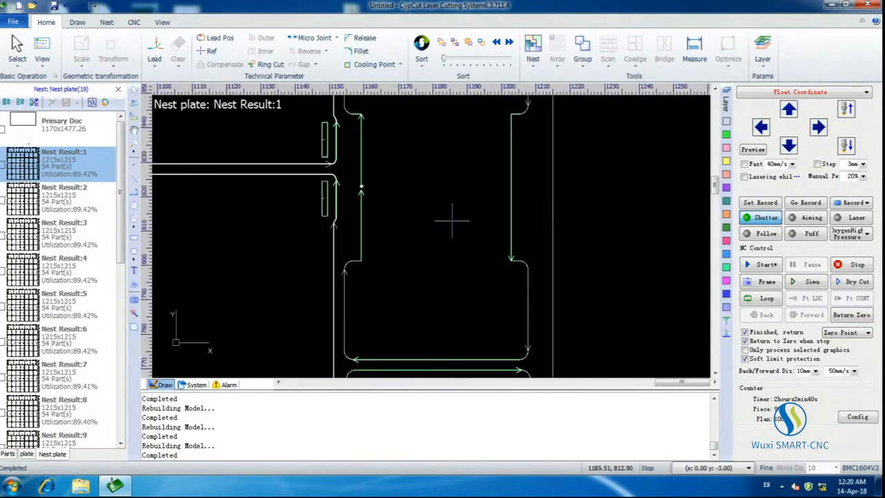
scroll(452, 222, "down", 3)
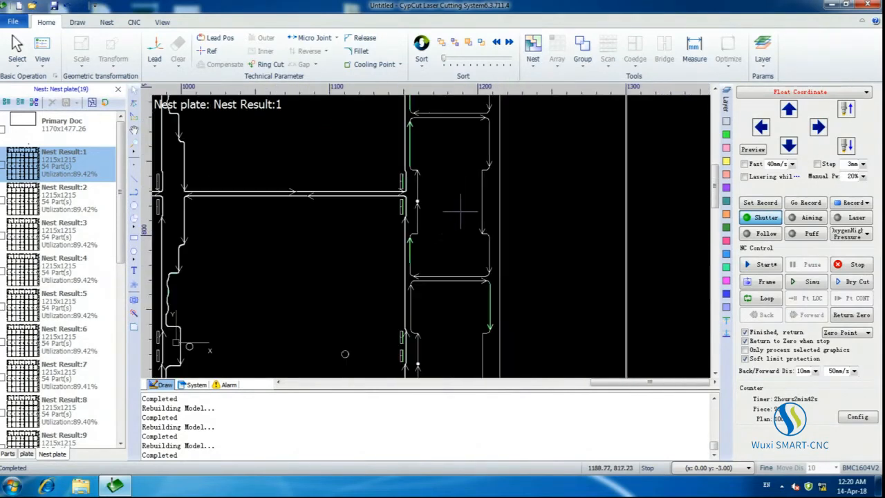
- Examine the leads and micro joint gaps on the narrow part's recessed edge and the neighbouring large parts' horizontal edges
scroll(464, 201, "up", 2)
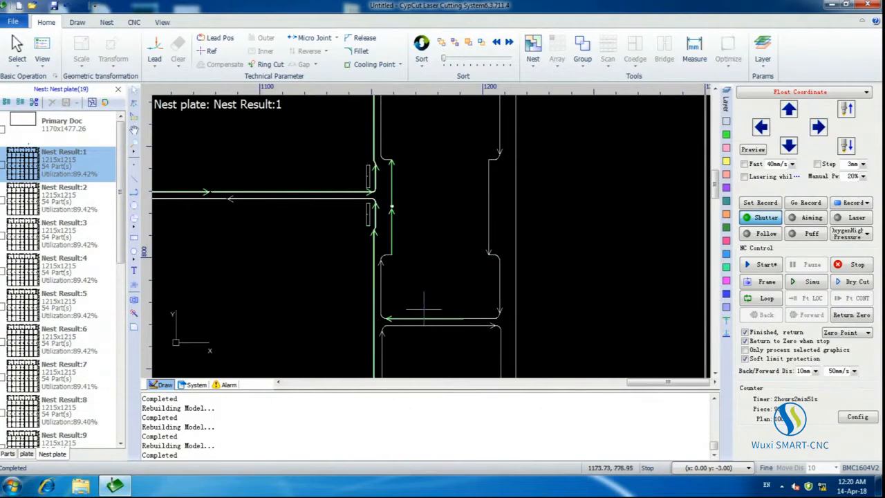
scroll(423, 248, "up", 2)
scroll(418, 245, "up", 1)
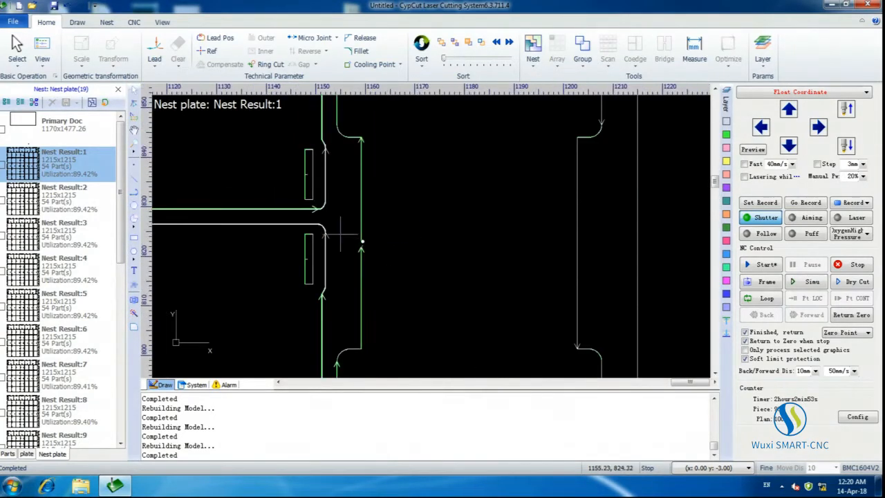
scroll(360, 247, "up", 5)
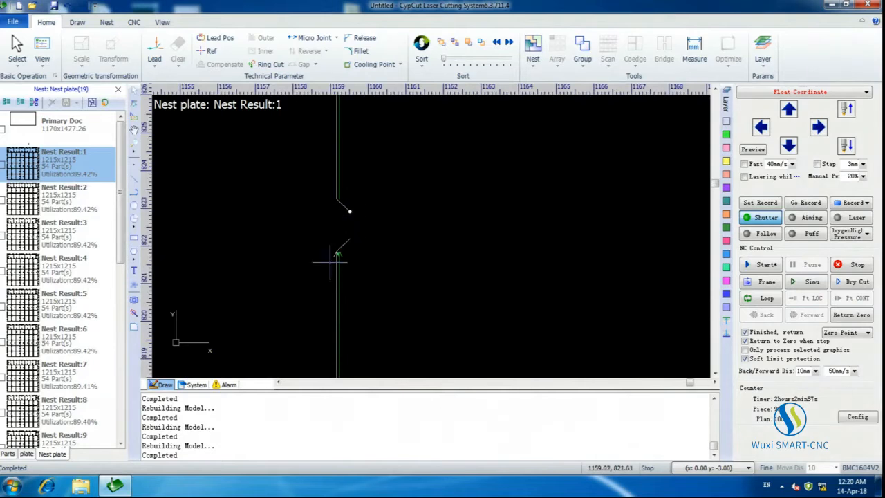
scroll(383, 238, "down", 2)
scroll(357, 232, "down", 2)
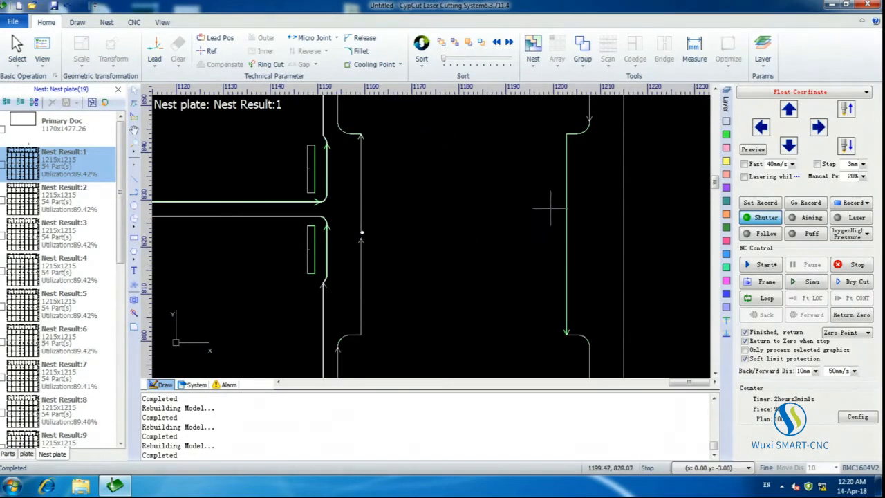
scroll(551, 221, "down", 2)
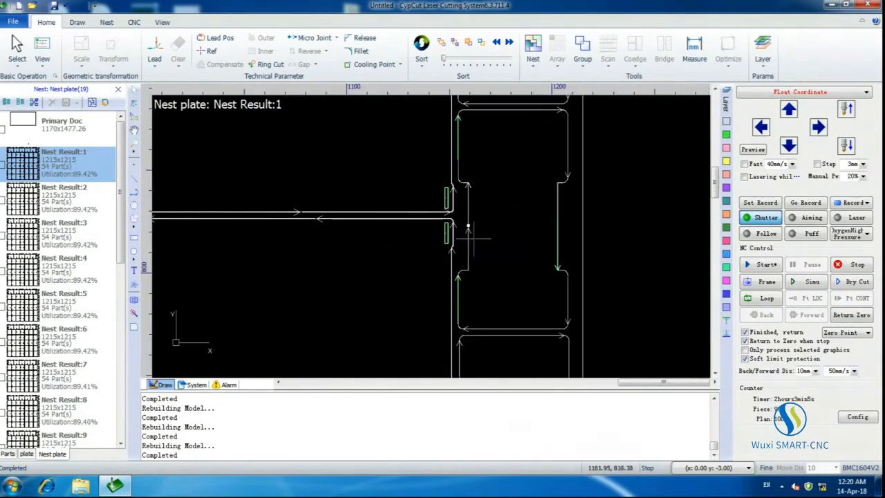
scroll(429, 225, "down", 2)
scroll(387, 219, "up", 5)
scroll(358, 215, "up", 5)
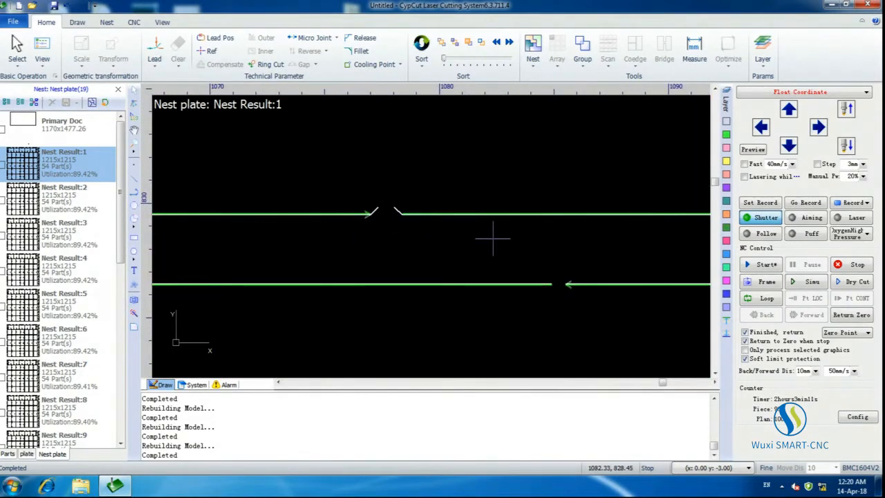
scroll(440, 249, "down", 4)
scroll(439, 249, "down", 5)
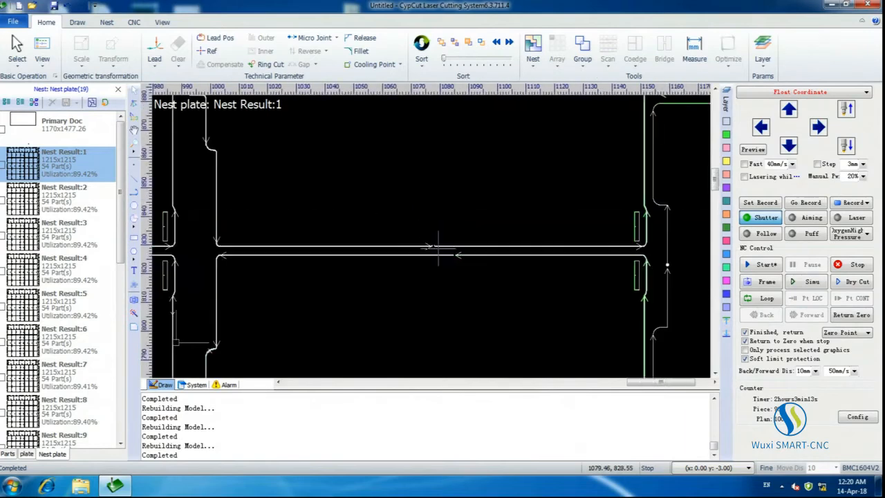
scroll(440, 249, "down", 5)
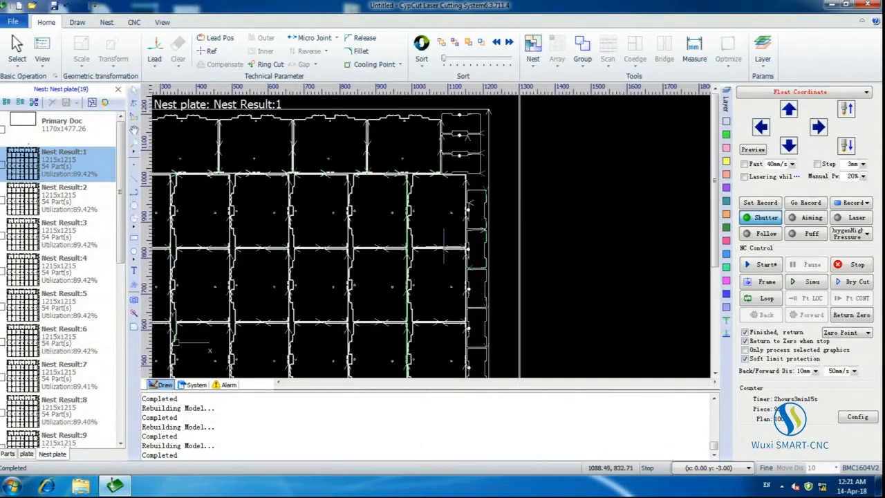
- Start laser processing of Nest Result:1 and resume the job after it pauses
scroll(501, 184, "down", 2)
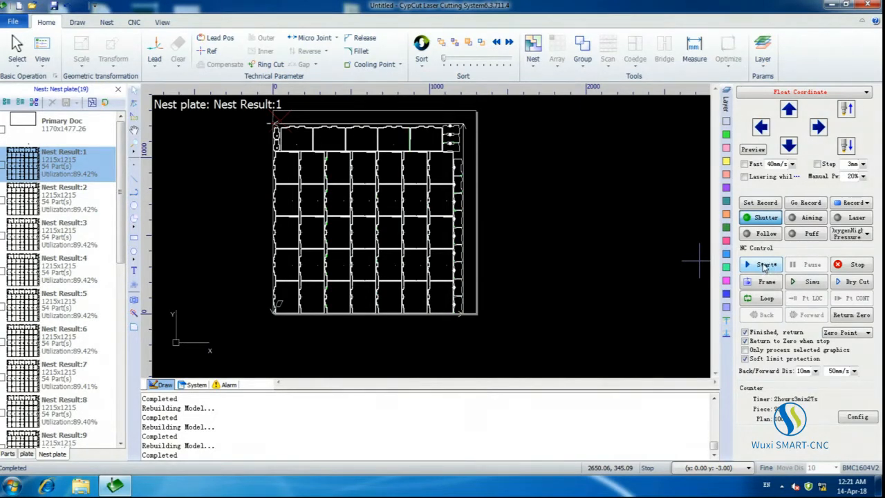
left_click(764, 266)
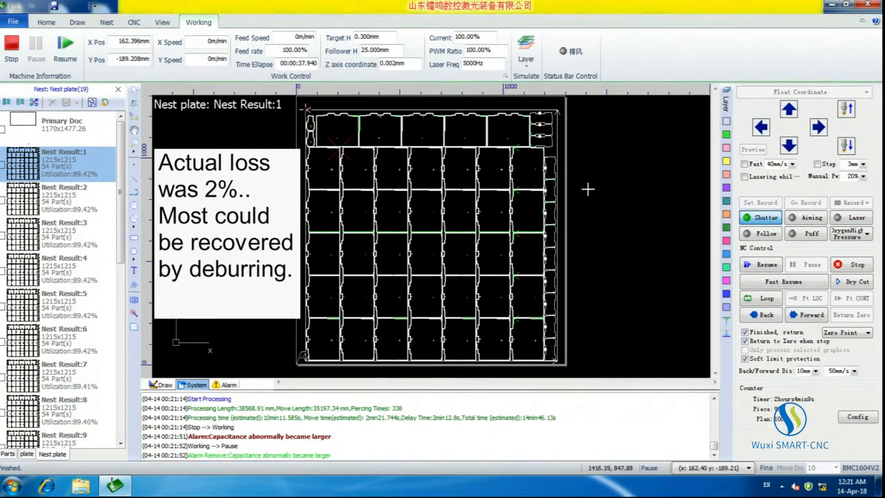
left_click(766, 265)
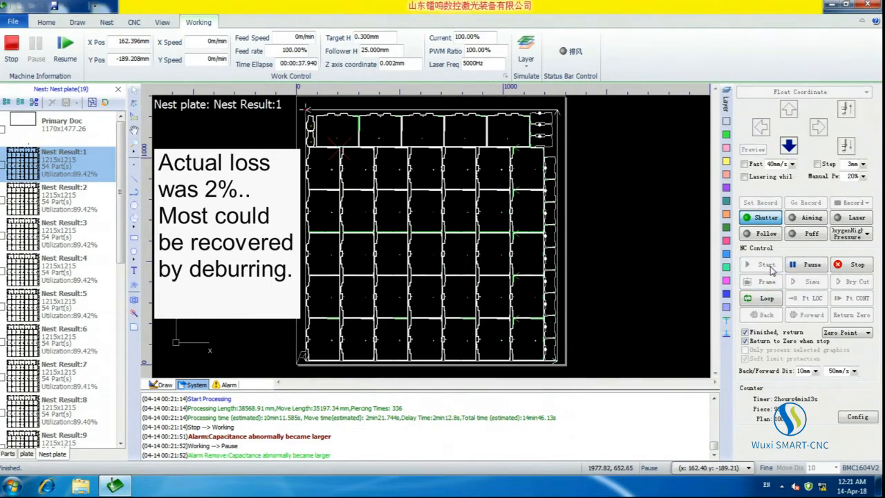